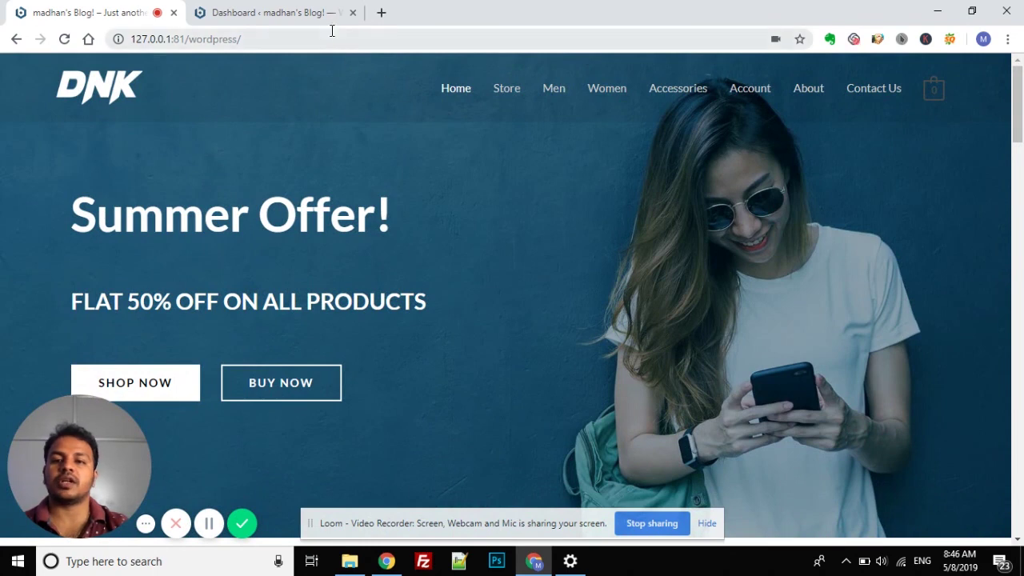
Open the site's blog page at 127.0.0.1:81/wordpress/blog and look through its posts.
{"action": "left_click", "coordinate": [333, 45]}
{"action": "left_click", "coordinate": [332, 45]}
{"action": "type", "text": "blog"}
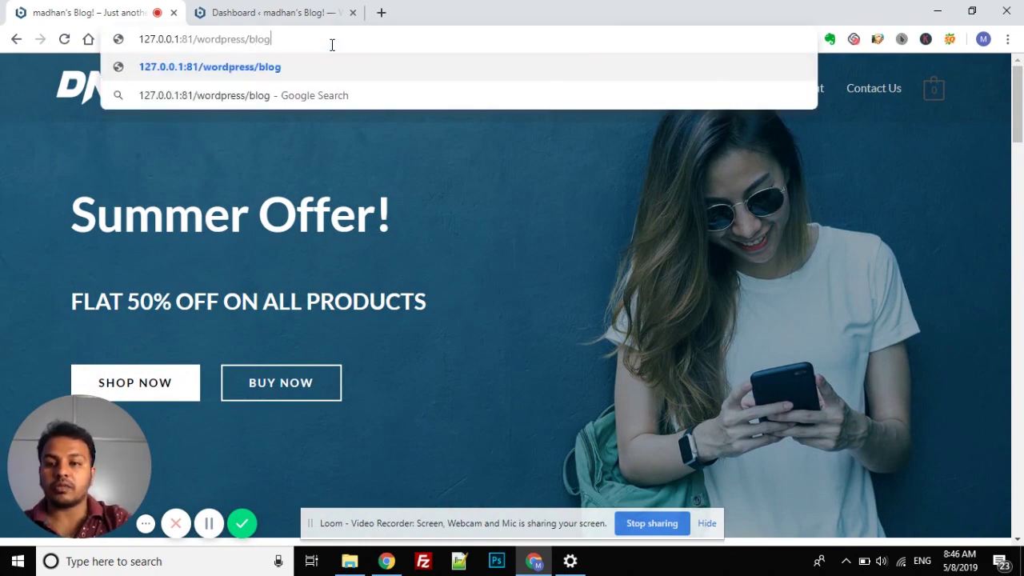
{"action": "key", "text": "Return"}
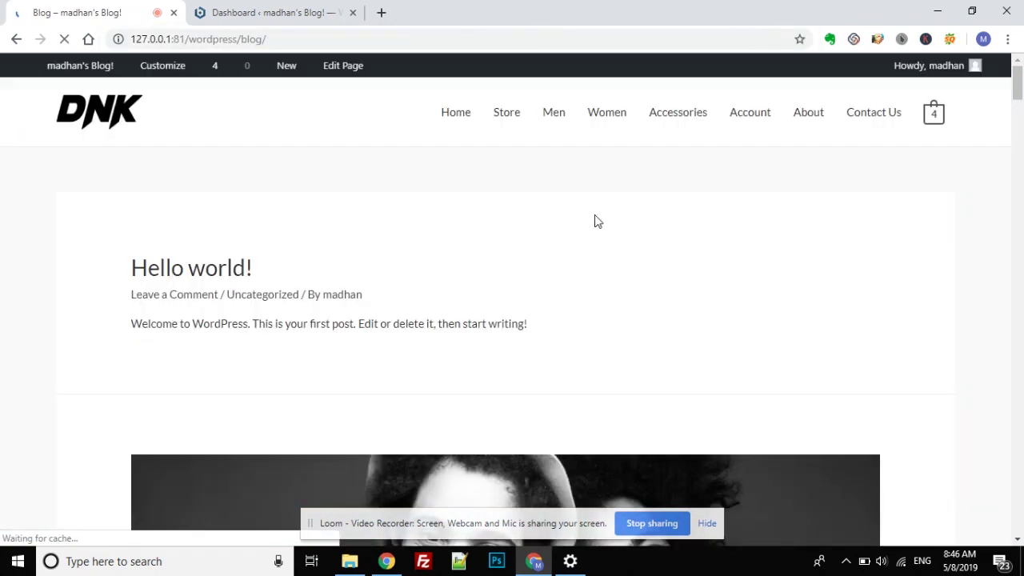
{"action": "scroll", "coordinate": [1018, 96], "scroll_direction": "down", "scroll_amount": 2}
{"action": "left_click_drag", "start_coordinate": [1018, 96], "coordinate": [1007, 76]}
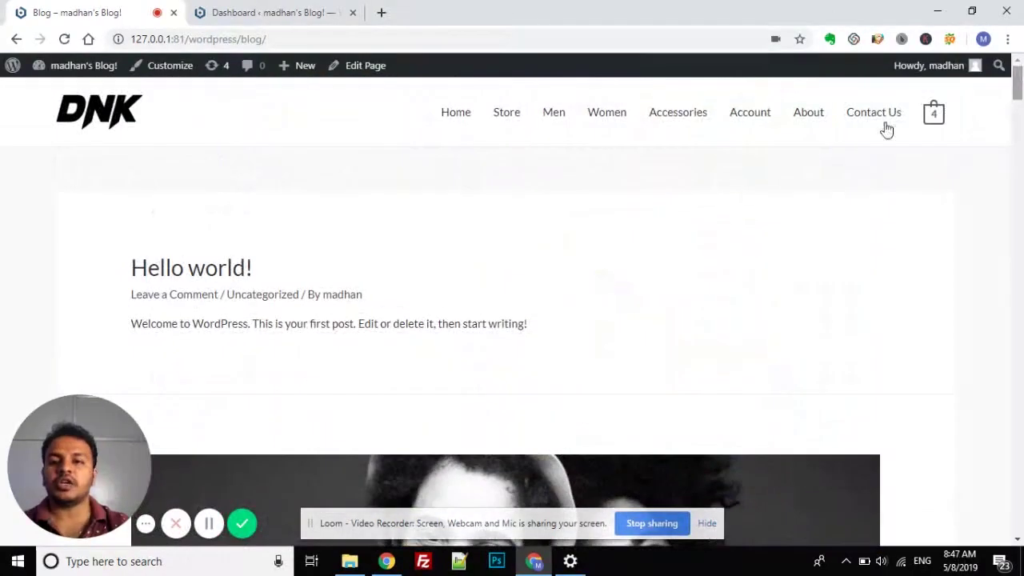
Switch to the WordPress dashboard and open the Export tool.
{"action": "left_click", "coordinate": [248, 12]}
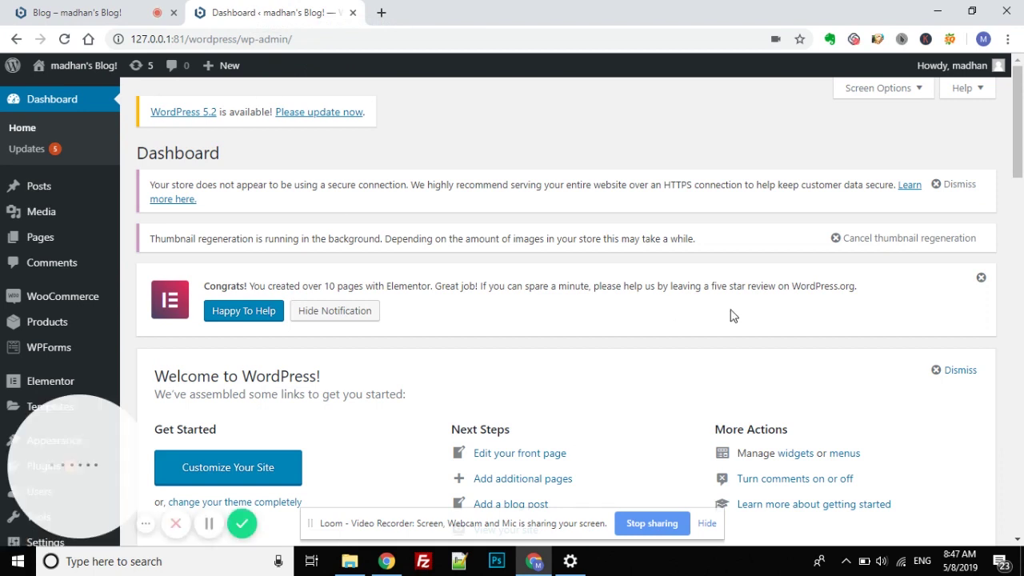
{"action": "left_click_drag", "start_coordinate": [69, 424], "coordinate": [872, 379]}
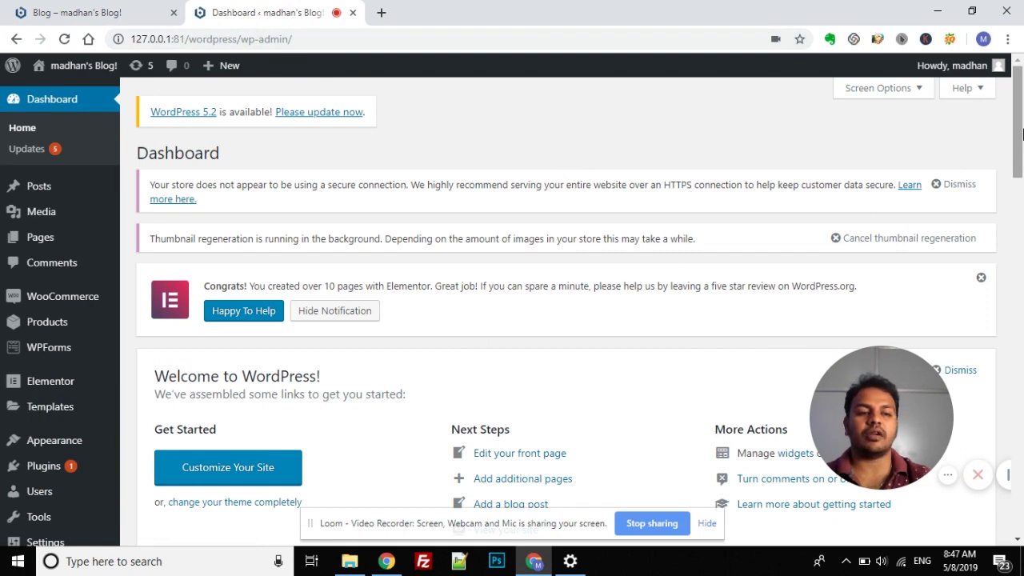
{"action": "left_click_drag", "start_coordinate": [1022, 134], "coordinate": [1010, 187]}
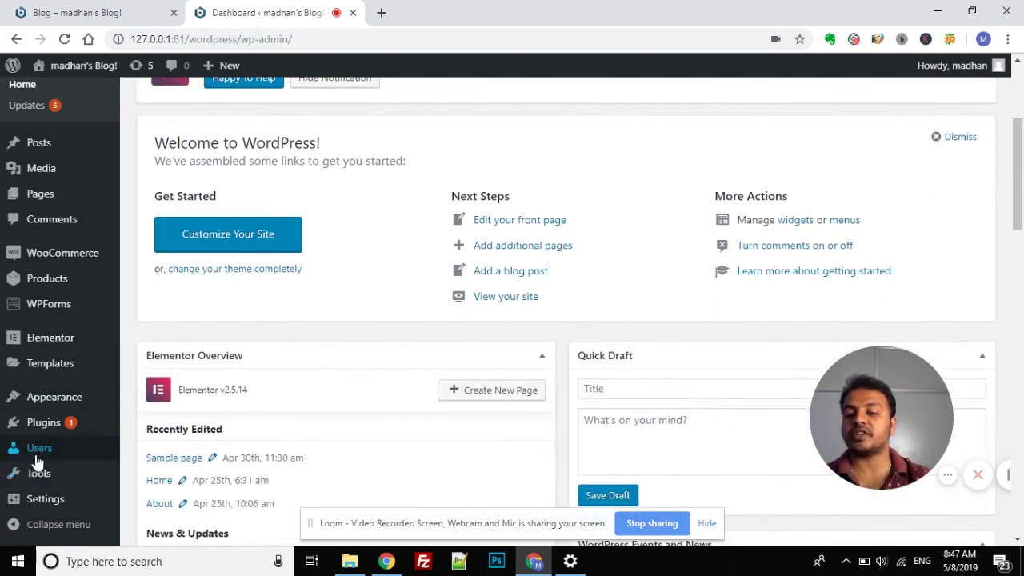
{"action": "mouse_move", "coordinate": [24, 475]}
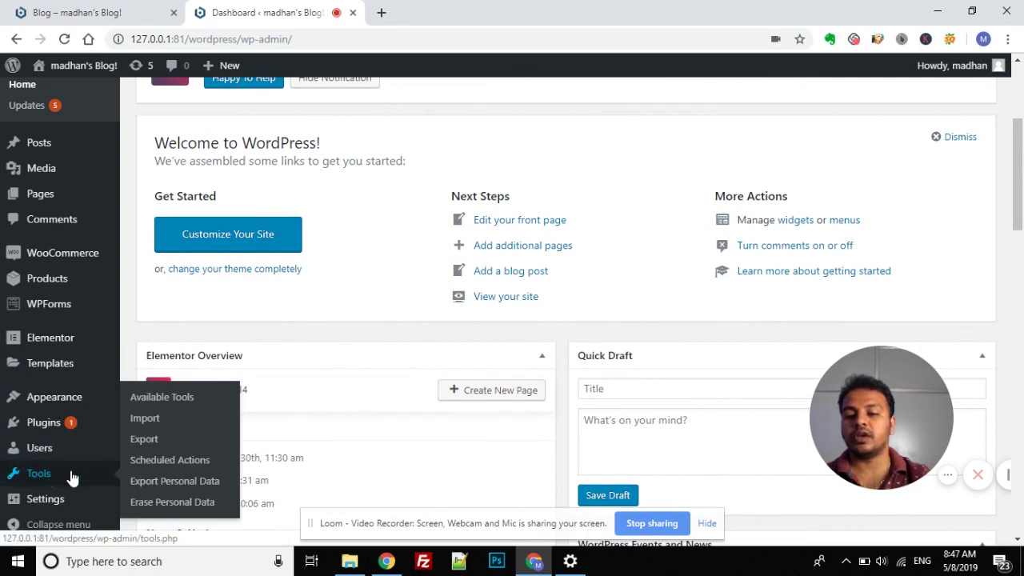
{"action": "left_click", "coordinate": [144, 440]}
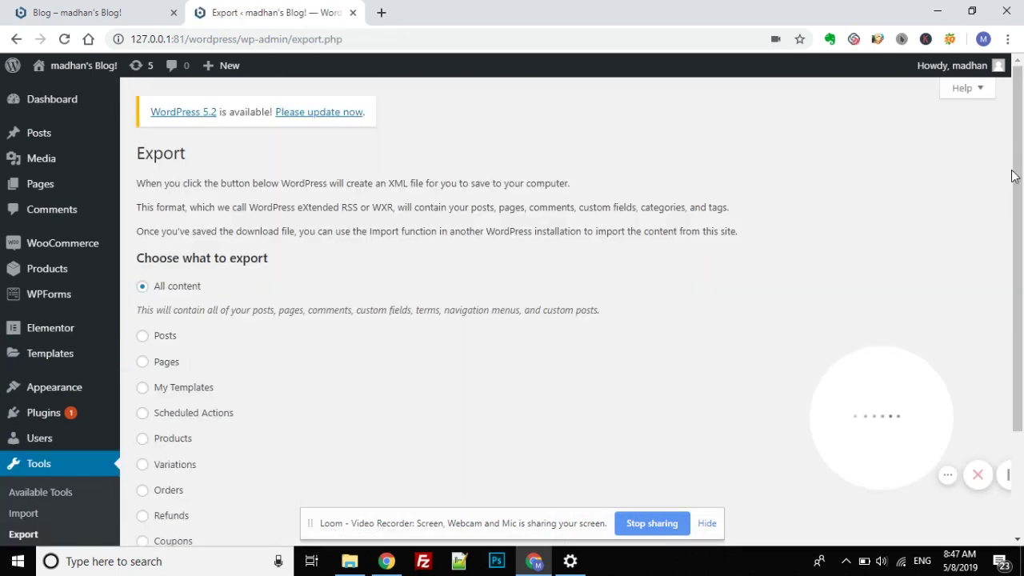
Choose Posts as the content to export, review the category and start date filters, and download the export file.
{"action": "left_click_drag", "start_coordinate": [1017, 171], "coordinate": [1004, 265]}
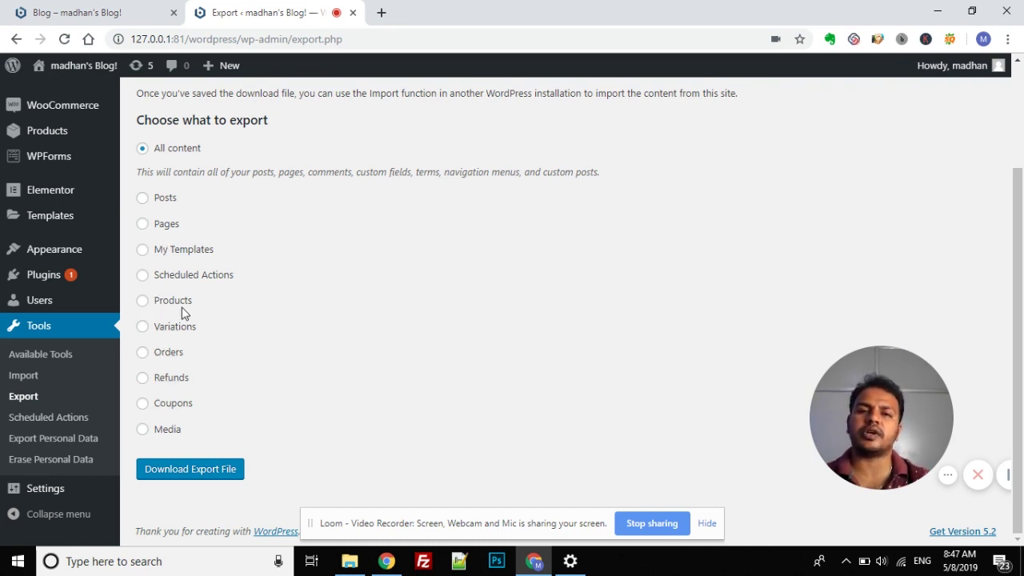
{"action": "left_click", "coordinate": [144, 199]}
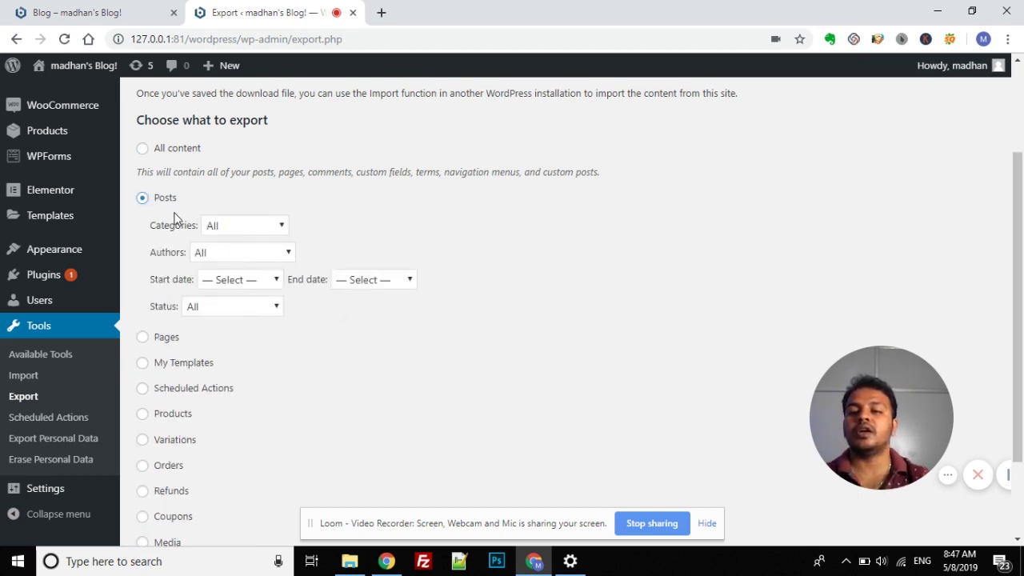
{"action": "left_click", "coordinate": [237, 228]}
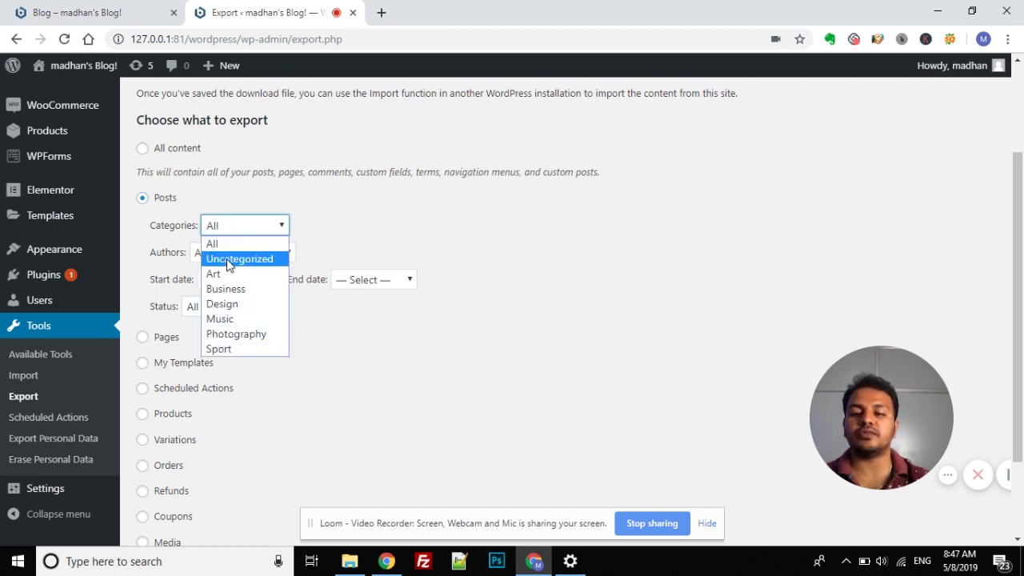
{"action": "left_click", "coordinate": [372, 208]}
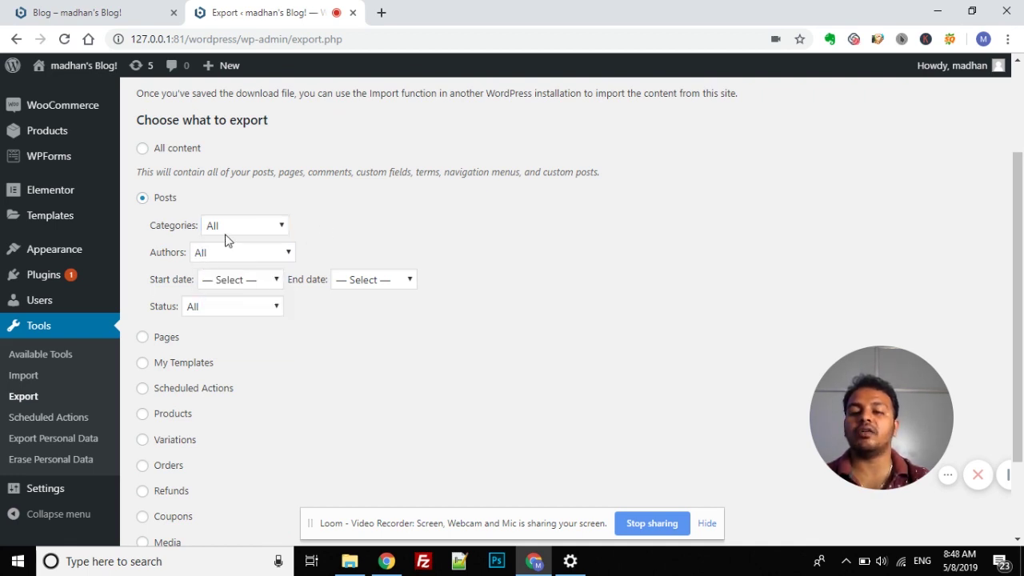
{"action": "left_click", "coordinate": [230, 279]}
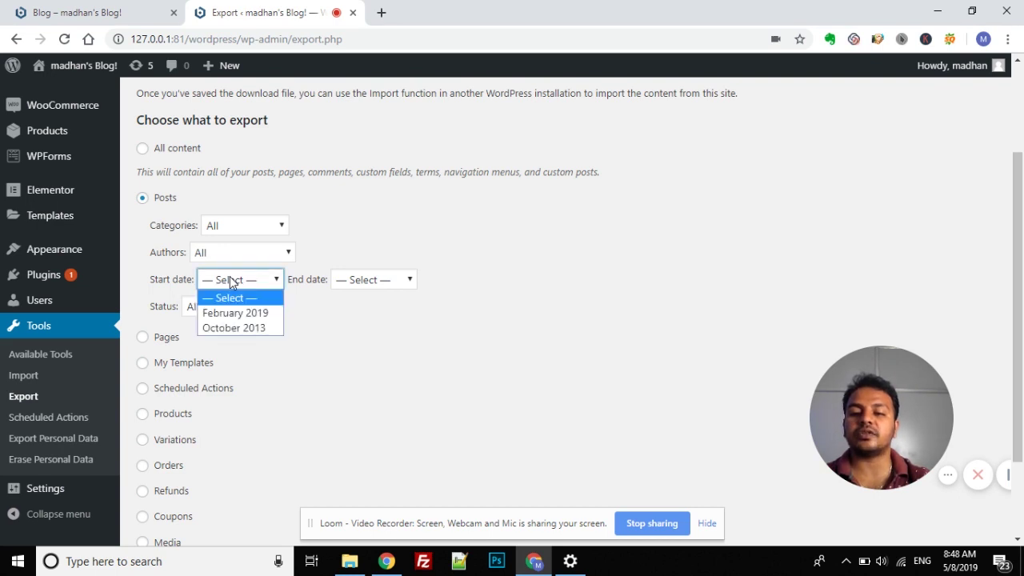
{"action": "left_click", "coordinate": [229, 279]}
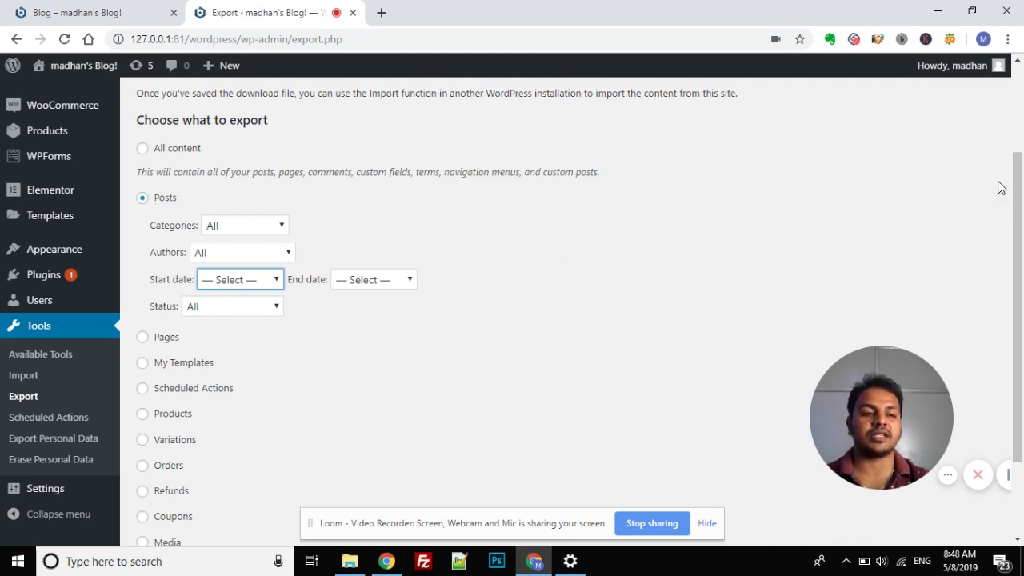
{"action": "left_click_drag", "start_coordinate": [1018, 199], "coordinate": [1019, 300]}
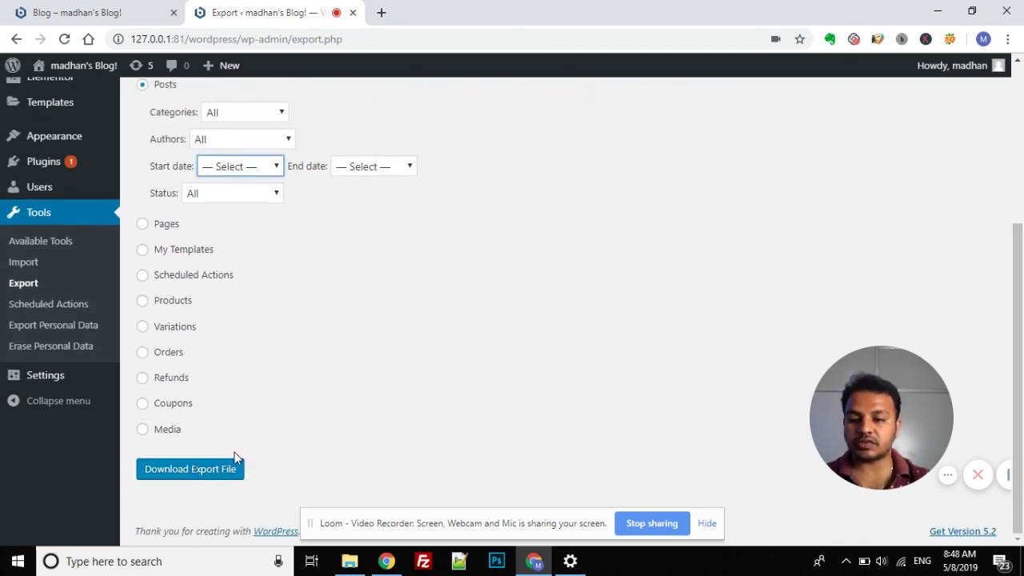
{"action": "left_click", "coordinate": [196, 472]}
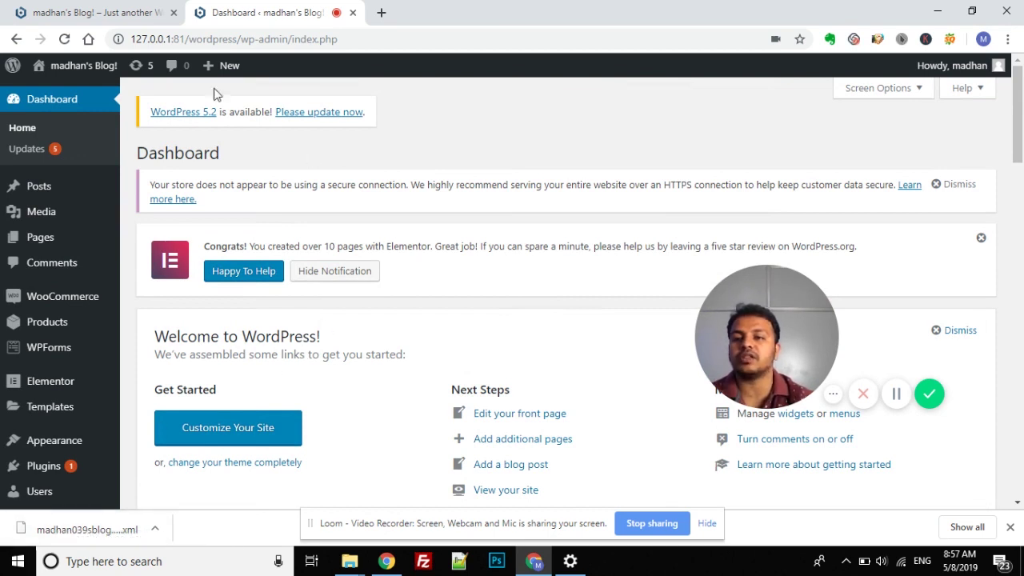
Check the site's blog page at 127.0.0.1:81/wordpress/blog and the dashboard's posts list for existing posts.
{"action": "left_click", "coordinate": [131, 12]}
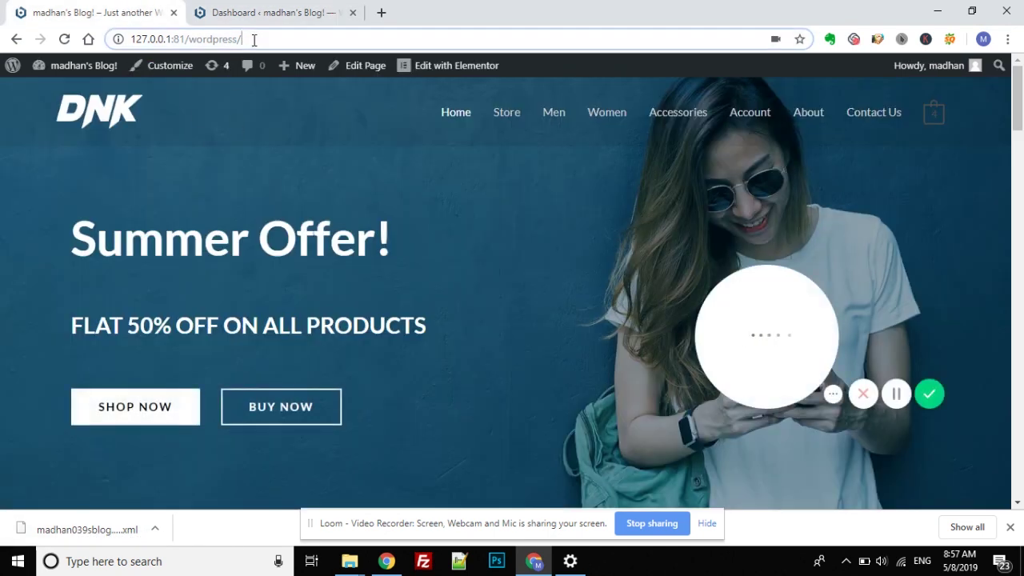
{"action": "left_click", "coordinate": [254, 39]}
{"action": "type", "text": "blog"}
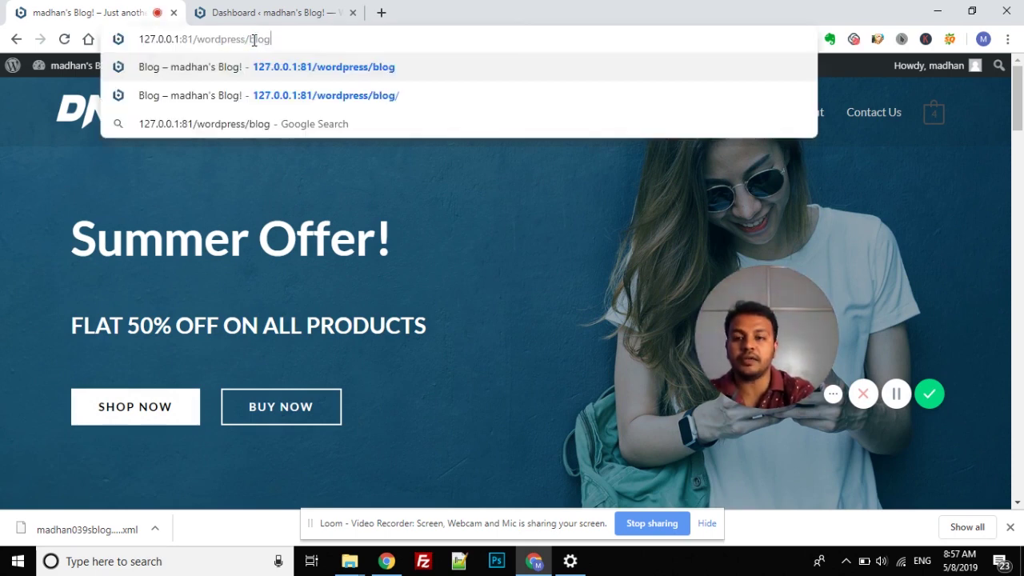
{"action": "key", "text": "Return"}
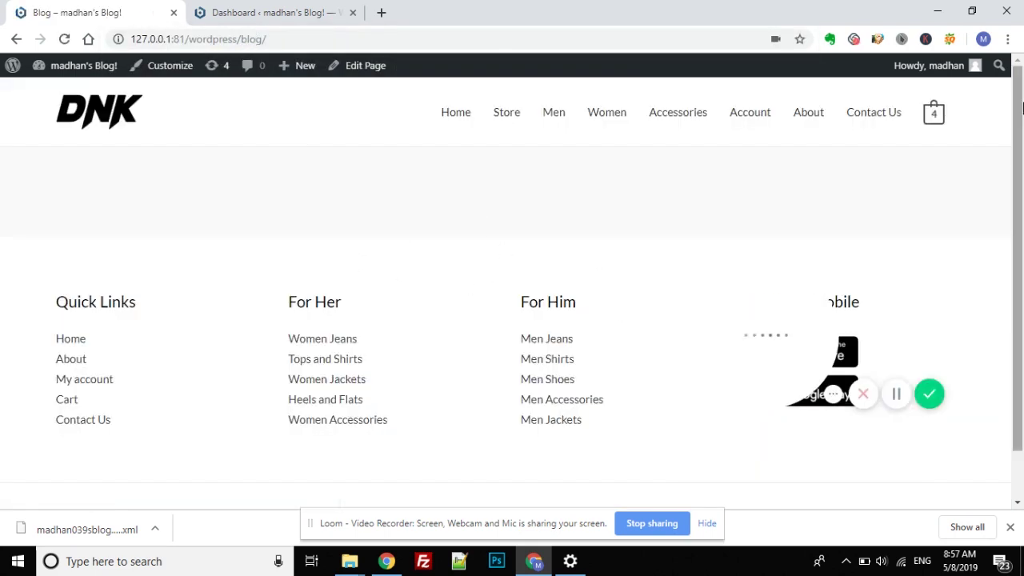
{"action": "left_click", "coordinate": [284, 7]}
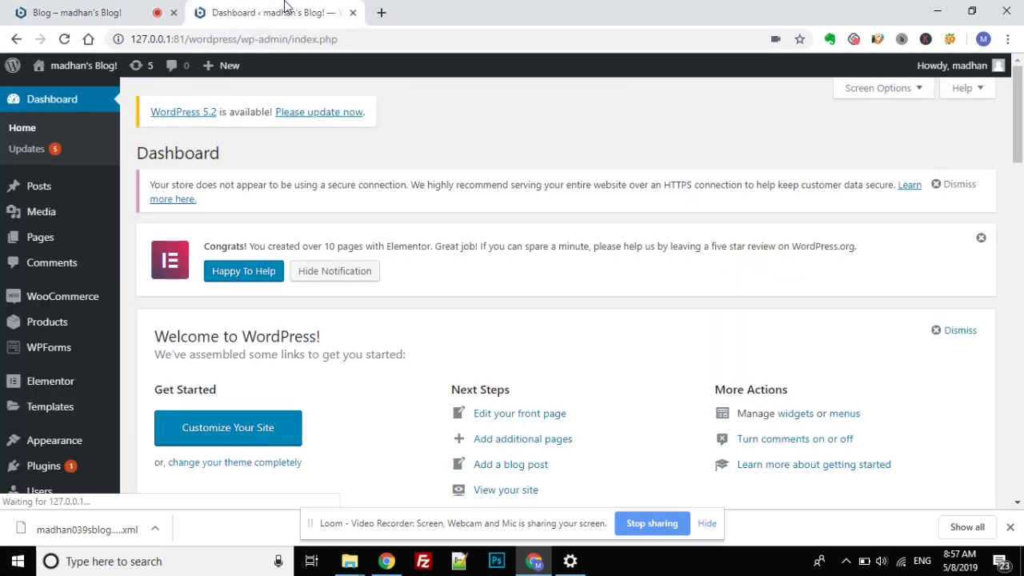
{"action": "left_click", "coordinate": [29, 189]}
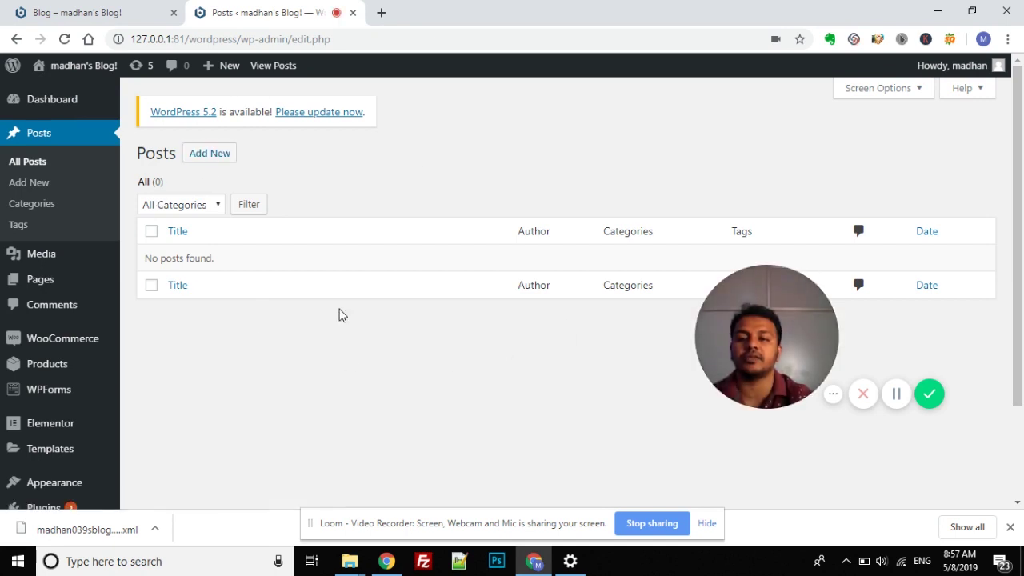
Open the Import tool and run the WordPress importer for posts, pages and comments.
{"action": "scroll", "coordinate": [1021, 355], "scroll_direction": "down", "scroll_amount": 2}
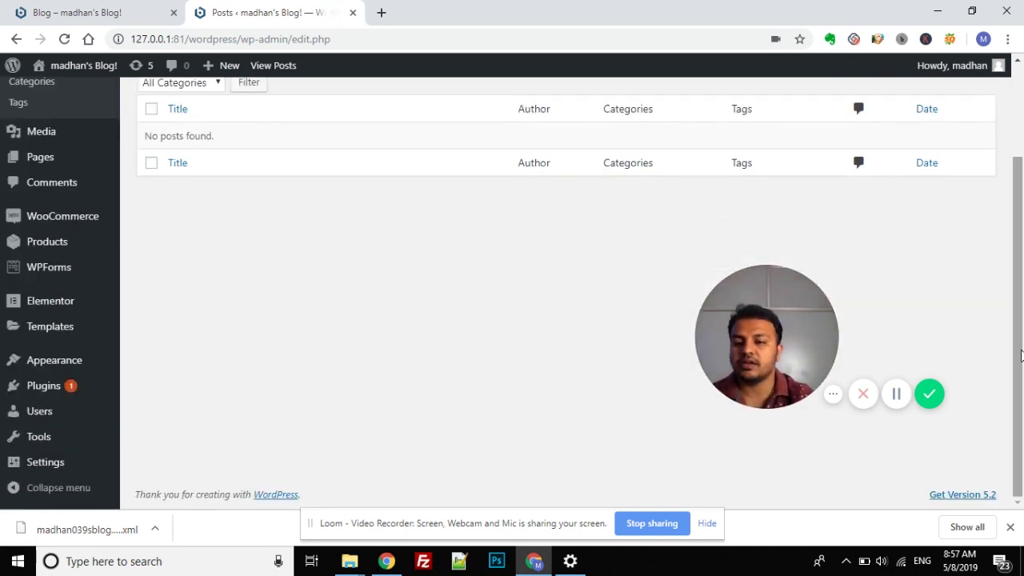
{"action": "mouse_move", "coordinate": [45, 445]}
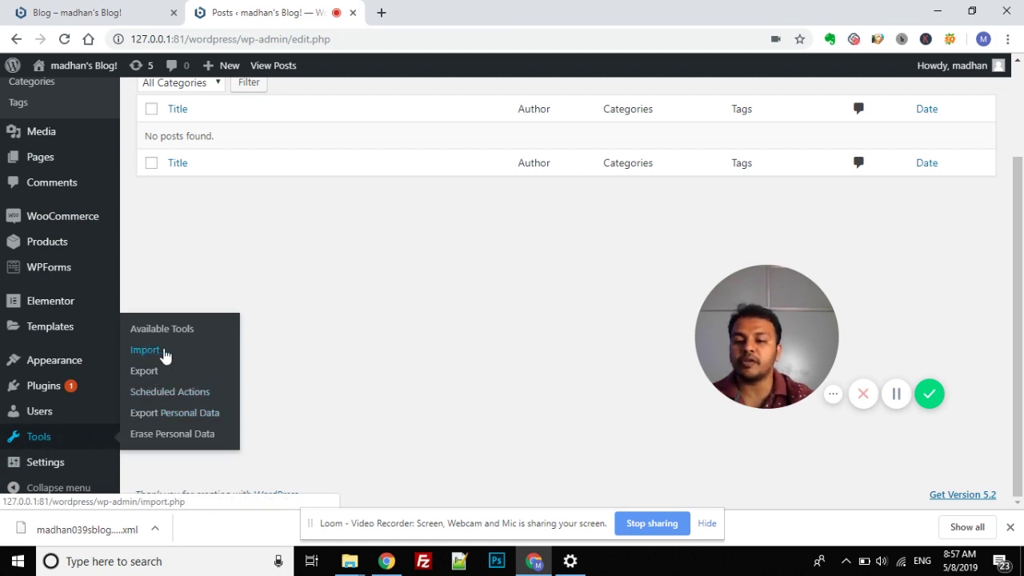
{"action": "left_click", "coordinate": [152, 352]}
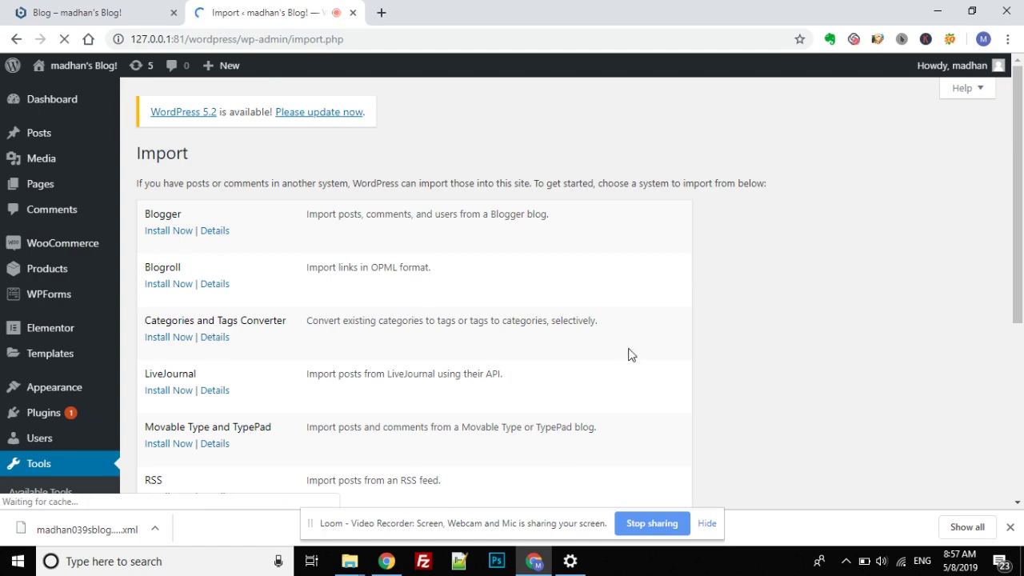
{"action": "left_click_drag", "start_coordinate": [1022, 119], "coordinate": [1015, 291]}
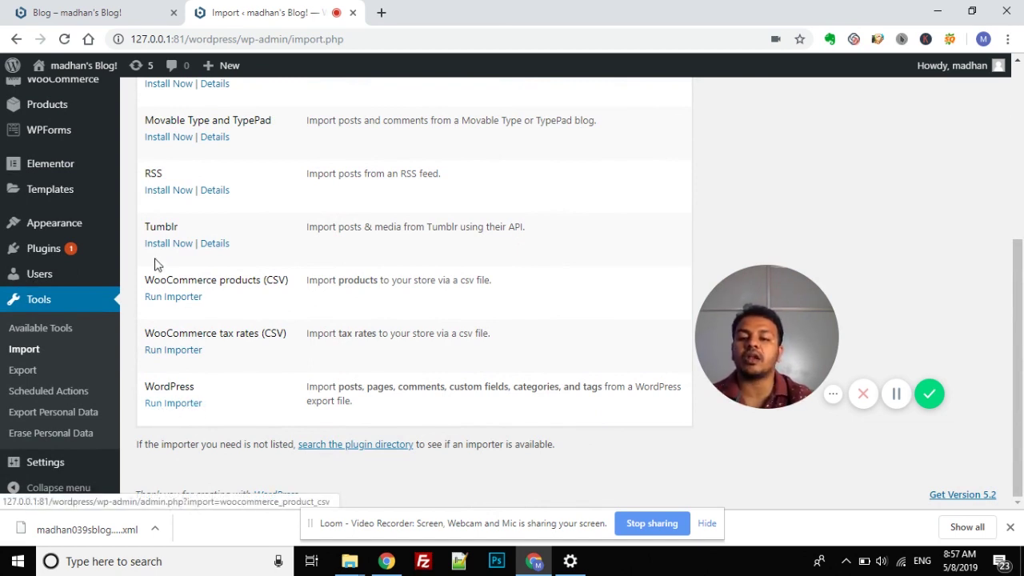
{"action": "left_click", "coordinate": [163, 405]}
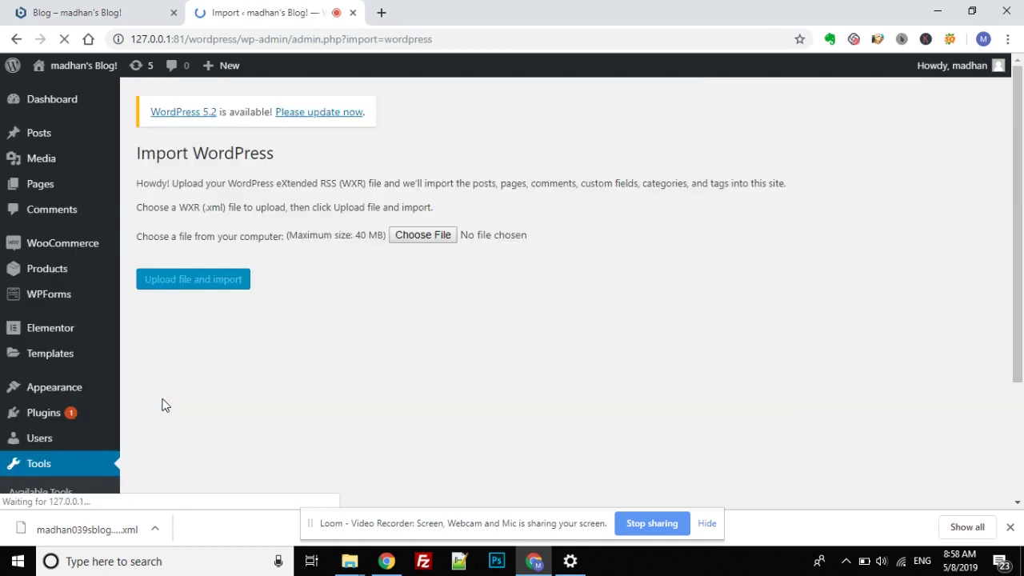
Choose the exported WordPress XML file dated 2019-05-08 and upload it for import.
{"action": "left_click", "coordinate": [427, 232]}
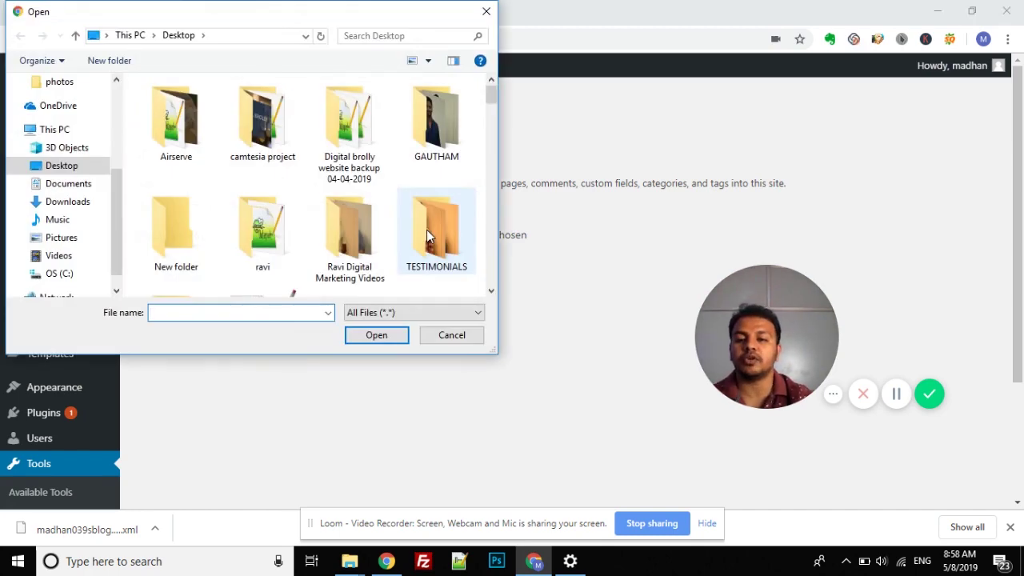
{"action": "type", "text": "madh"}
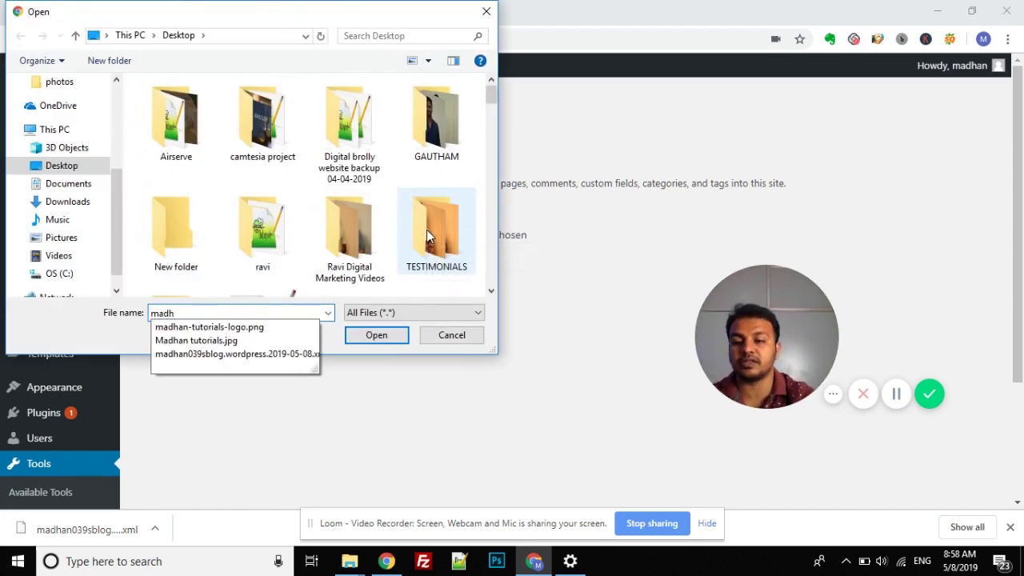
{"action": "left_click", "coordinate": [223, 354]}
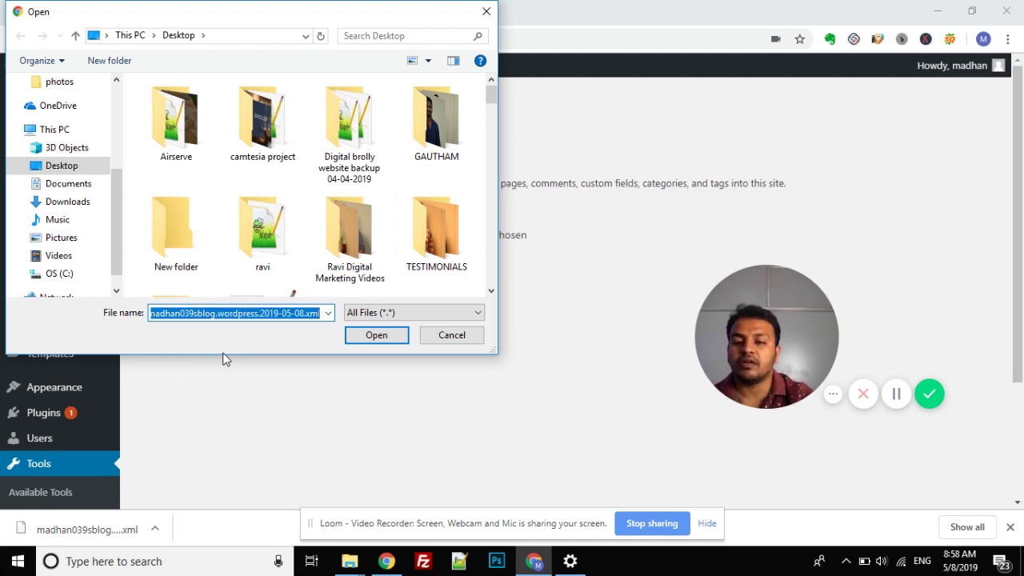
{"action": "left_click", "coordinate": [387, 337]}
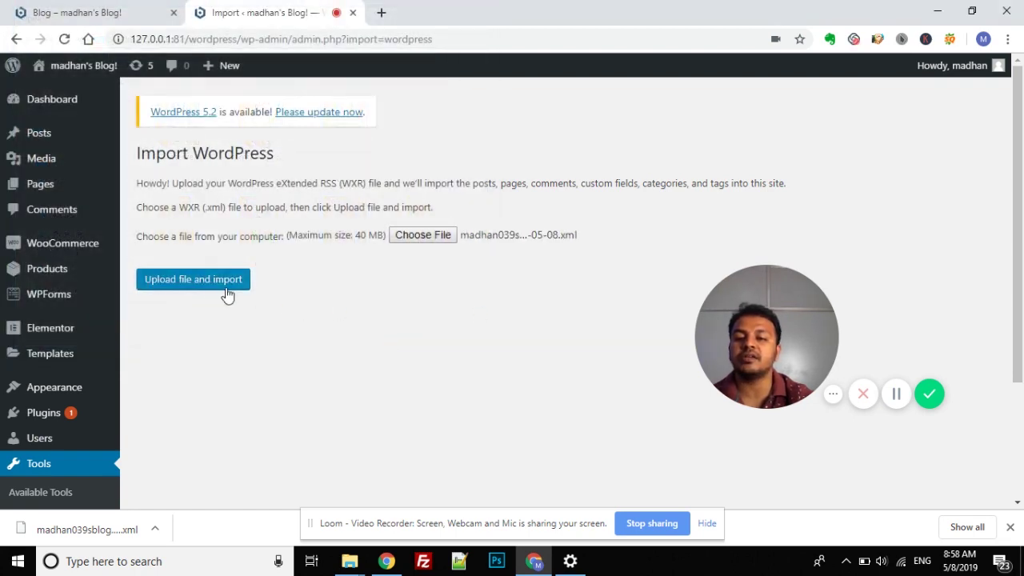
{"action": "left_click", "coordinate": [192, 284]}
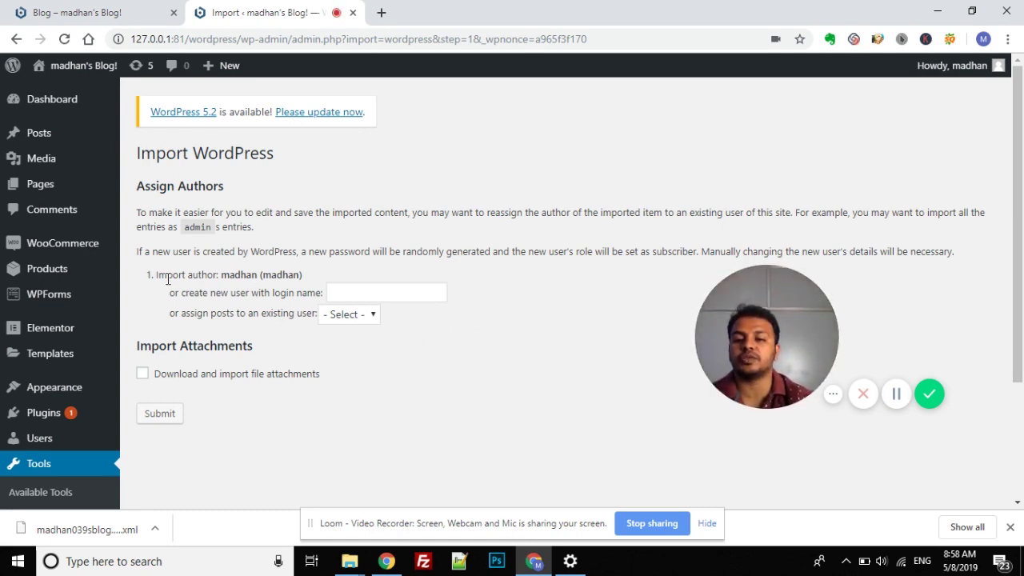
Assign the imported posts to the existing site user and submit the import without file attachments.
{"action": "left_click", "coordinate": [357, 323]}
{"action": "left_click", "coordinate": [329, 348]}
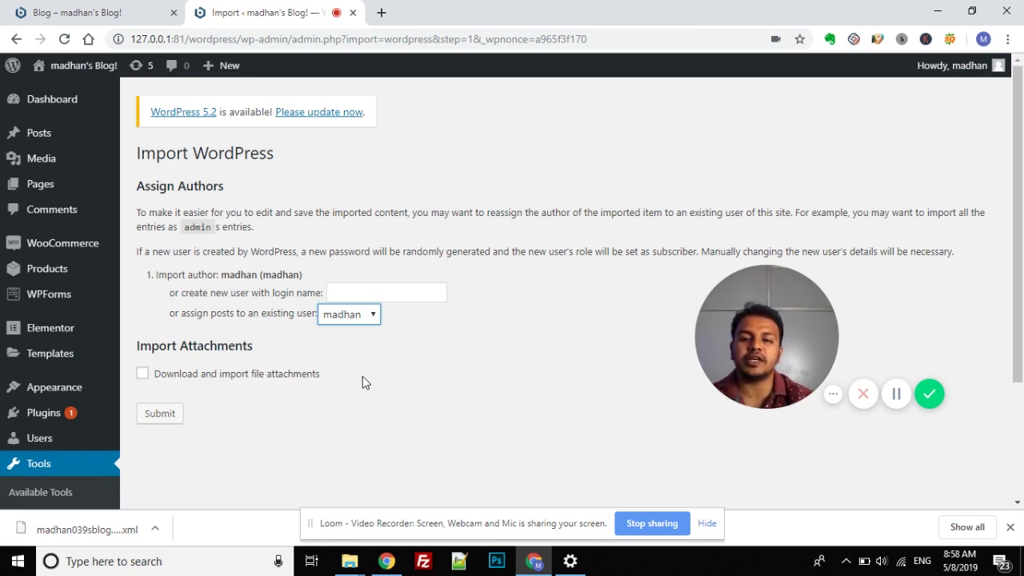
{"action": "left_click", "coordinate": [143, 376]}
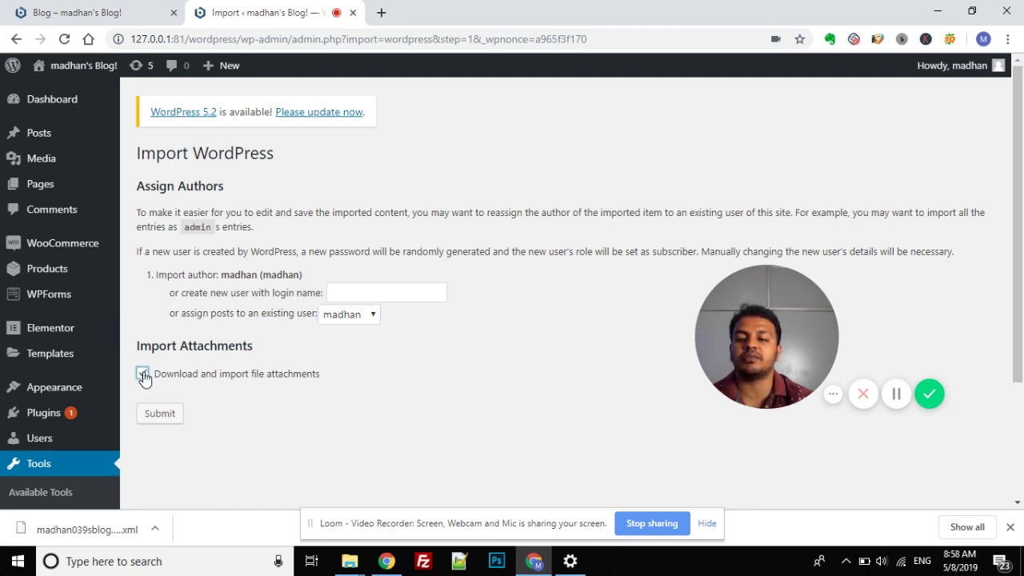
{"action": "left_click", "coordinate": [143, 375]}
{"action": "left_click", "coordinate": [156, 415]}
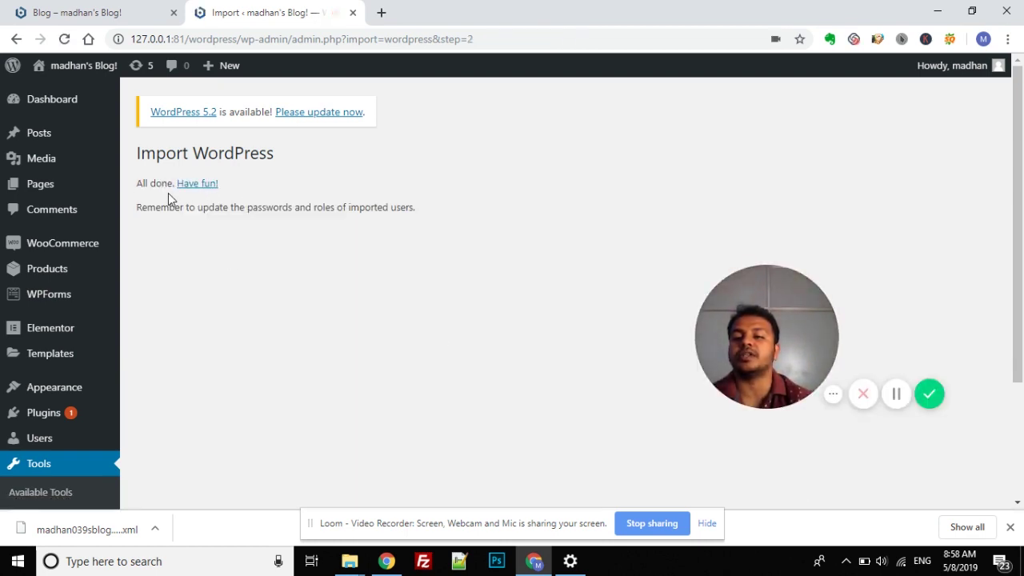
Open the dashboard's full posts list and look through it for the imported posts.
{"action": "mouse_move", "coordinate": [59, 135]}
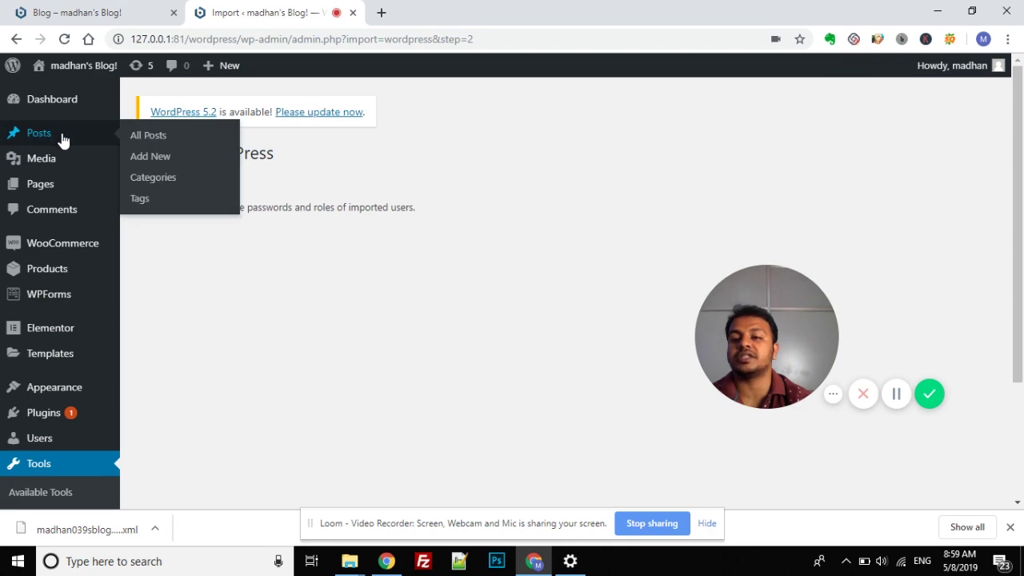
{"action": "left_click", "coordinate": [44, 138]}
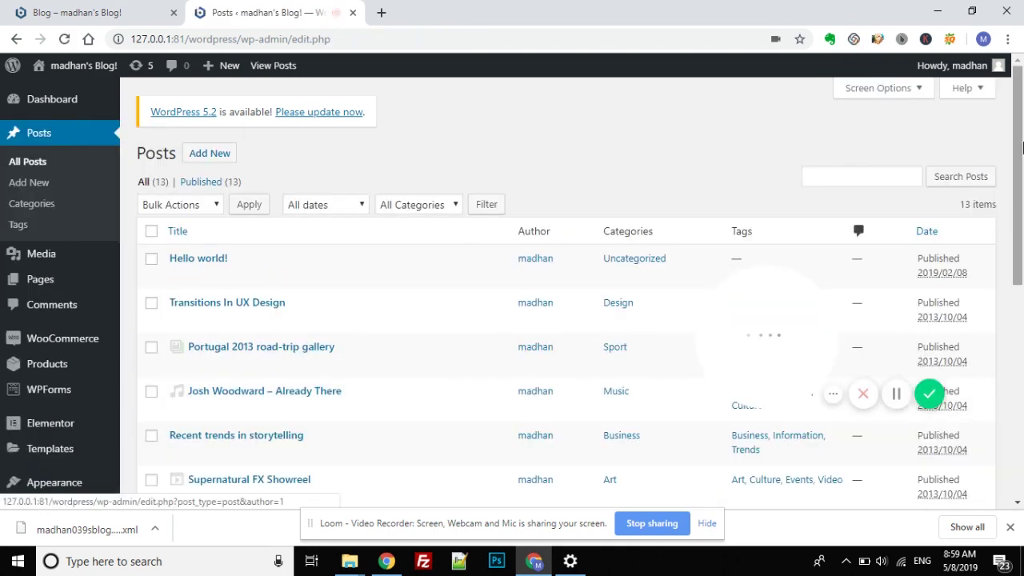
{"action": "scroll", "coordinate": [997, 272], "scroll_direction": "down", "scroll_amount": 6}
{"action": "scroll", "coordinate": [996, 365], "scroll_direction": "up", "scroll_amount": 6}
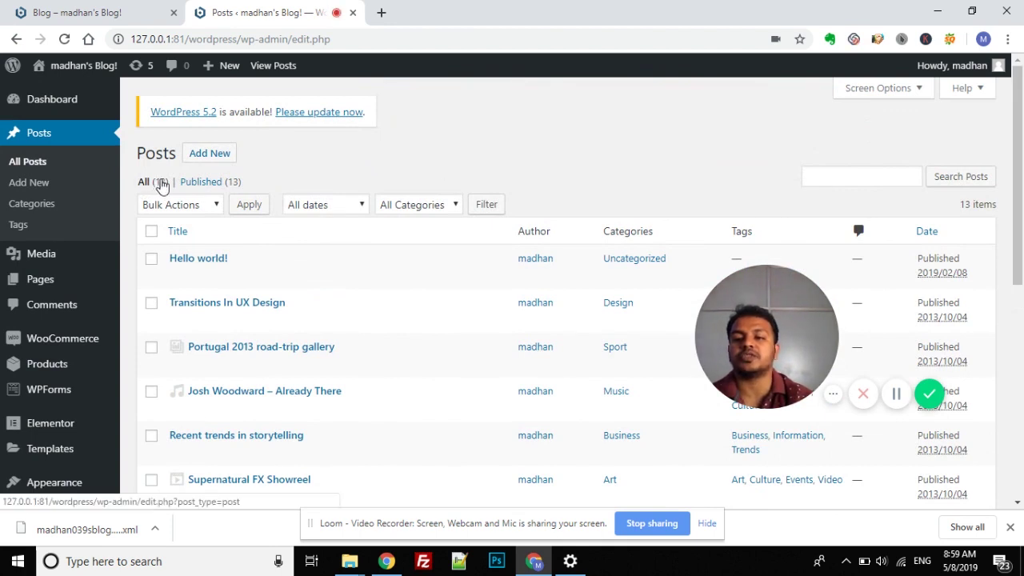
Reload the site's public blog page and check it for the imported posts.
{"action": "left_click", "coordinate": [122, 8]}
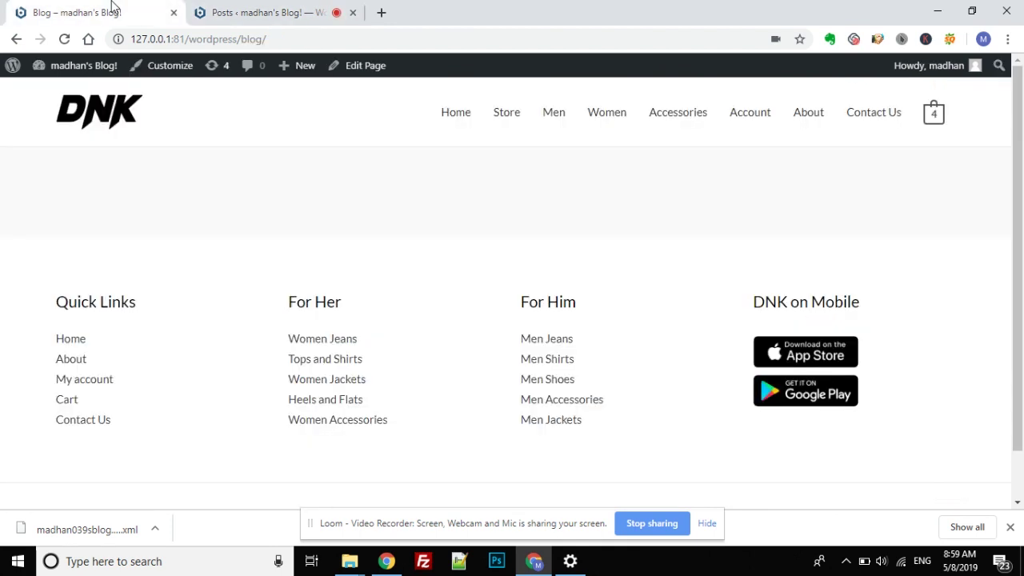
{"action": "left_click", "coordinate": [64, 39]}
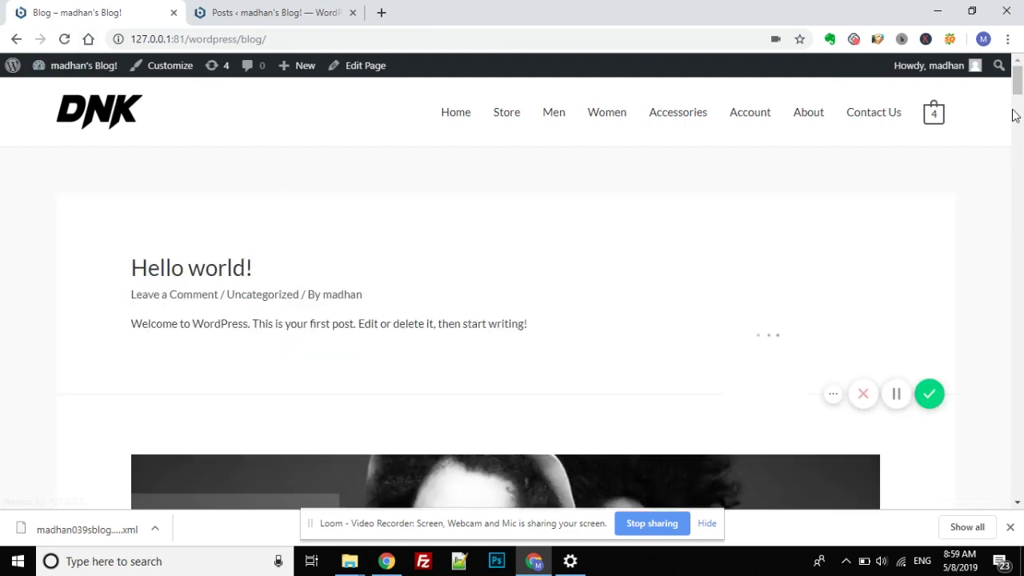
{"action": "mouse_move", "coordinate": [1018, 84]}
{"action": "left_mouse_down"}
{"action": "mouse_move", "coordinate": [1001, 325]}
{"action": "mouse_move", "coordinate": [1018, 74]}
{"action": "left_mouse_up"}
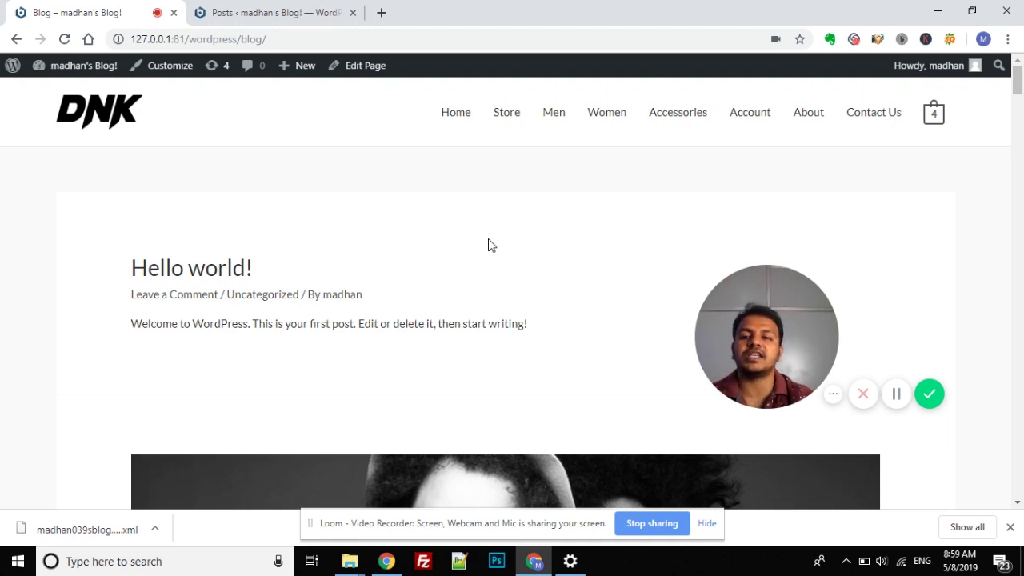
{"action": "left_click", "coordinate": [243, 10]}
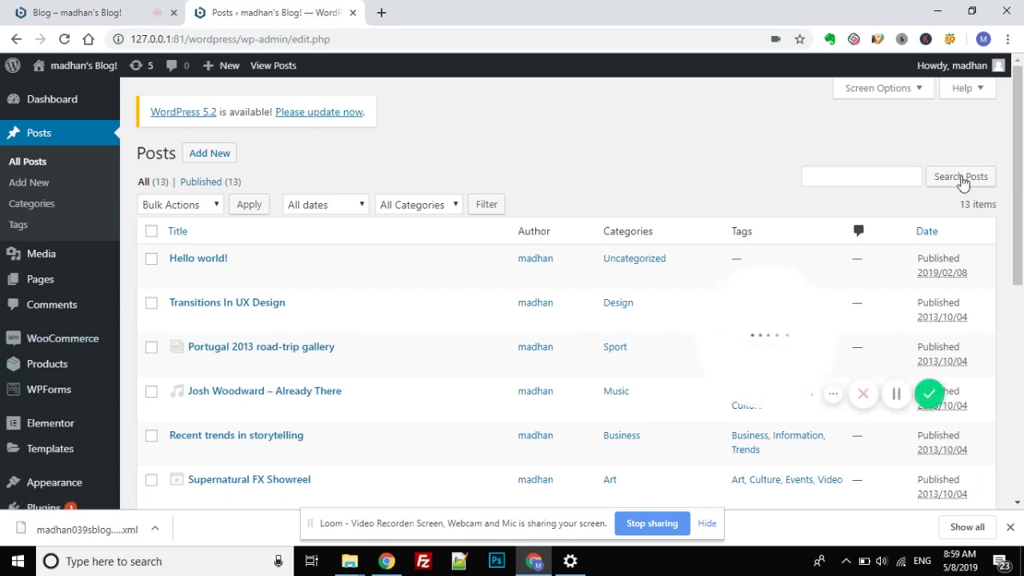
{"action": "scroll", "coordinate": [649, 359], "scroll_direction": "down", "scroll_amount": 4}
{"action": "mouse_move", "coordinate": [67, 440]}
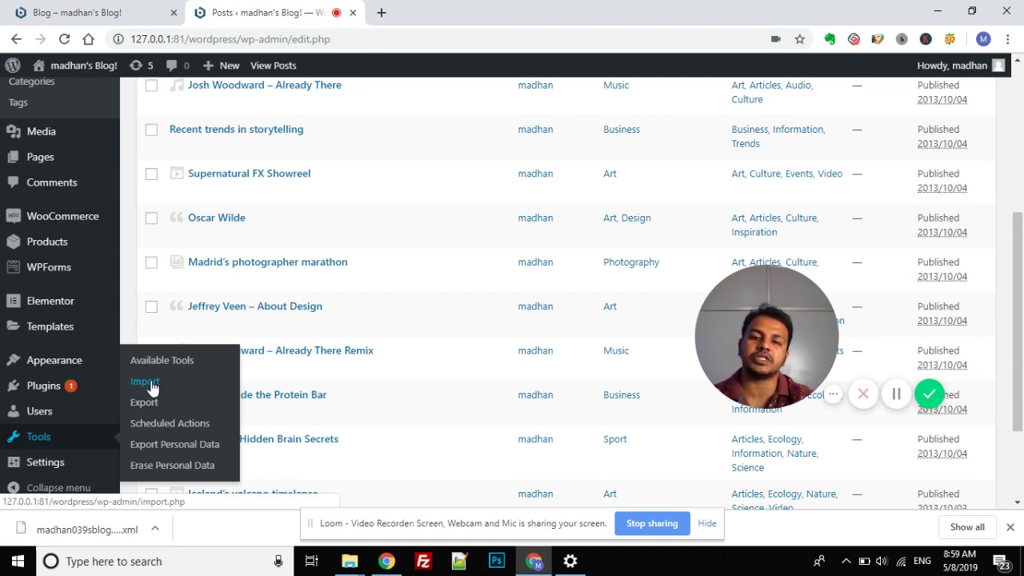
{"action": "left_click_drag", "start_coordinate": [1019, 318], "coordinate": [1019, 187]}
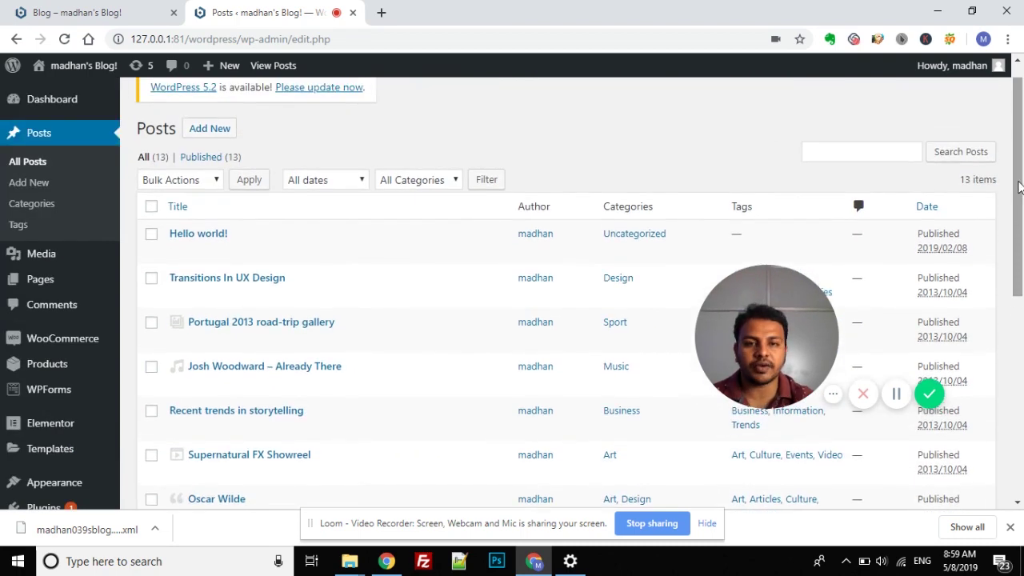